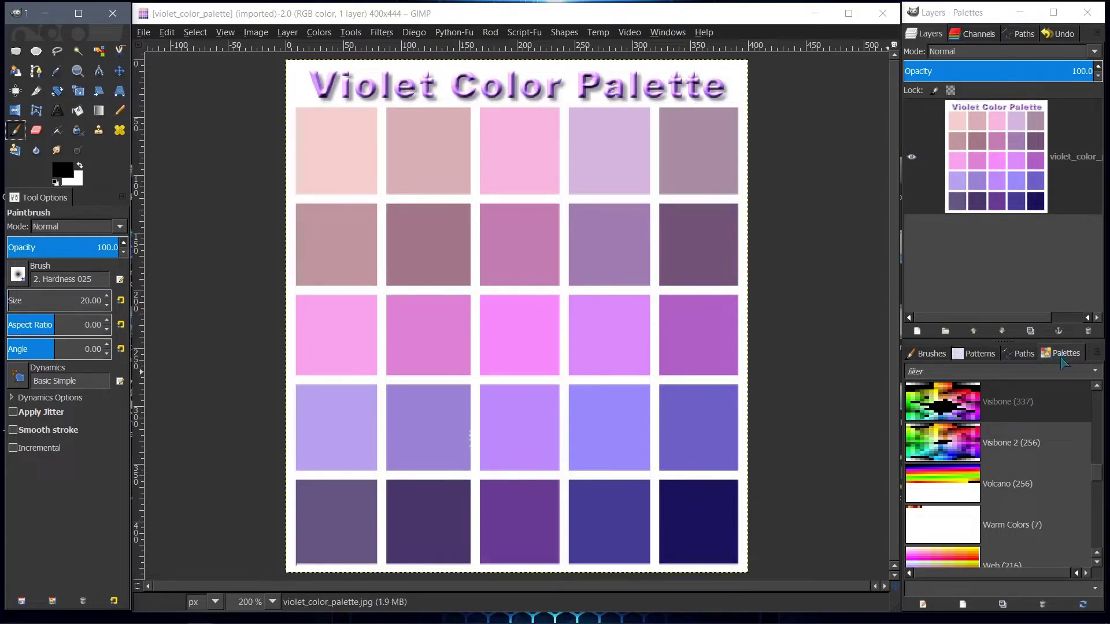
# Drag the Palettes tab out of the lower-right dock into a floating window over the canvas
pyautogui.moveTo(1062, 359); pyautogui.dragTo(649, 290)
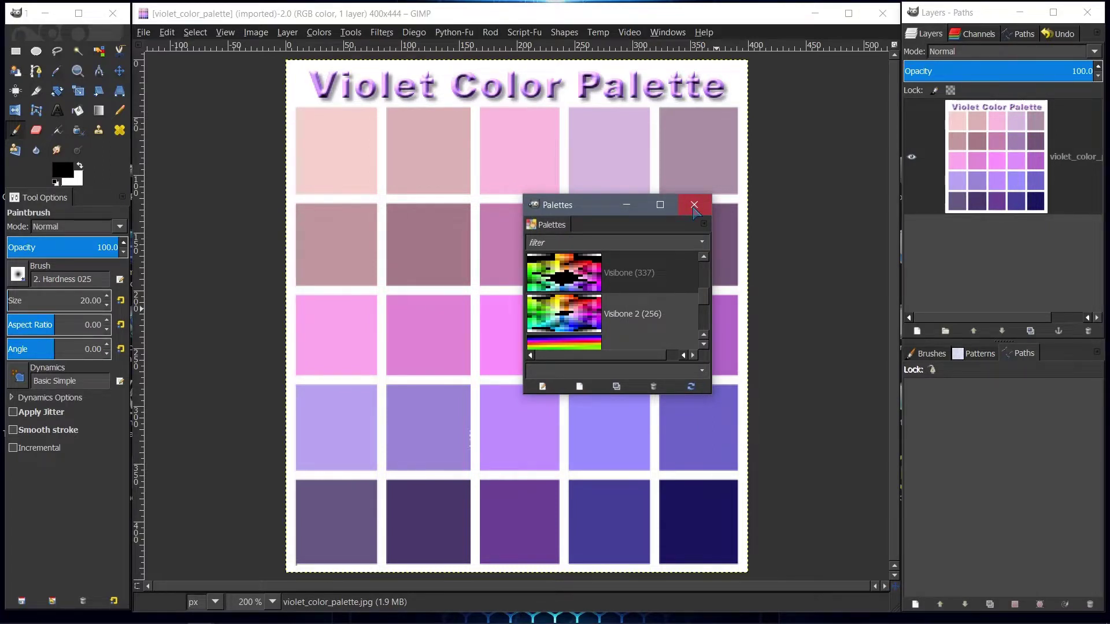
# Close the floating Palettes window and re-add Palettes as a tab beside Brushes, Patterns and Paths
pyautogui.click(692, 207)
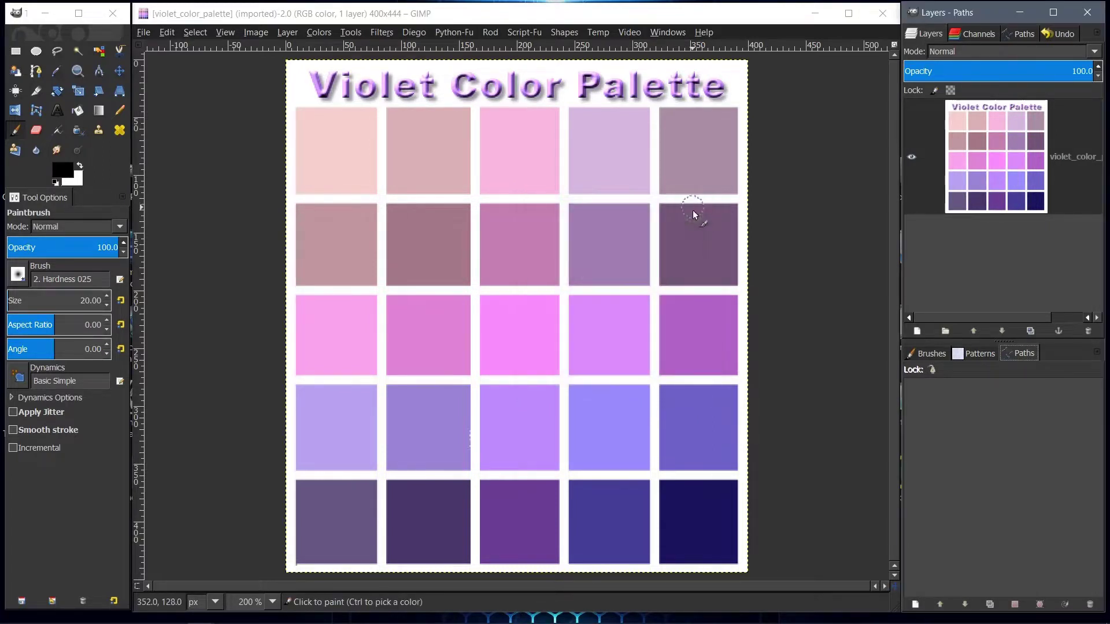
pyautogui.click(1097, 352)
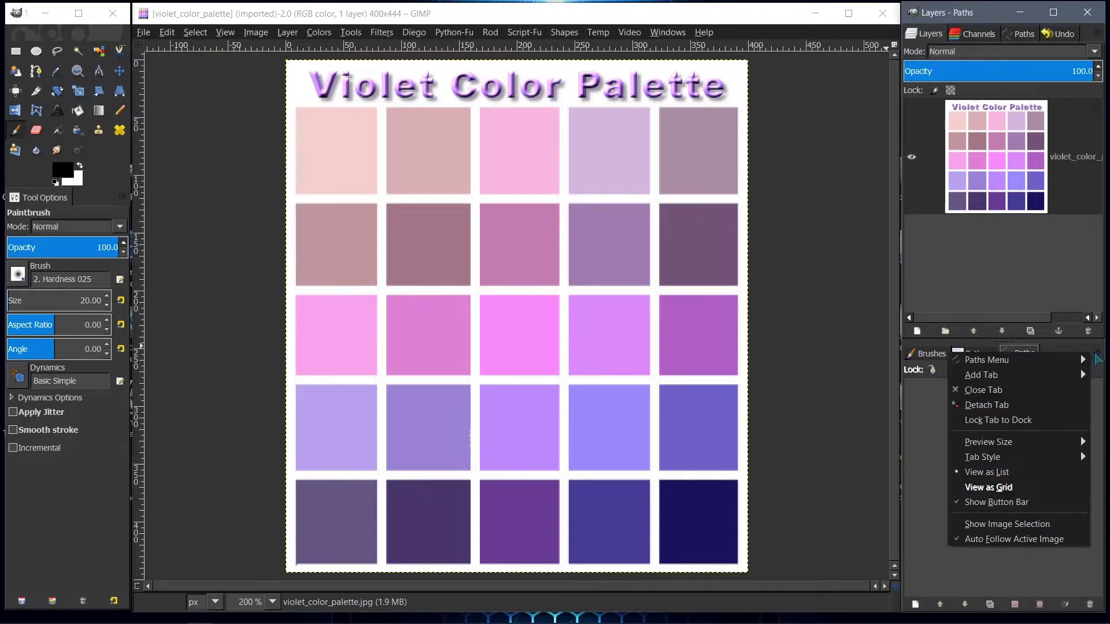
pyautogui.moveTo(1054, 383)
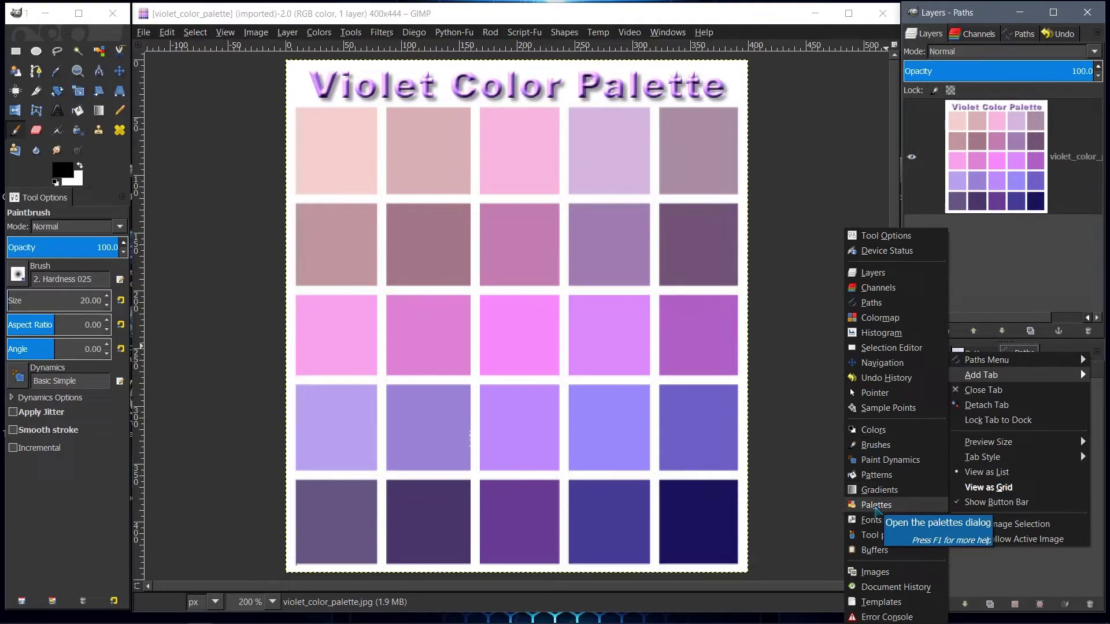
pyautogui.click(876, 507)
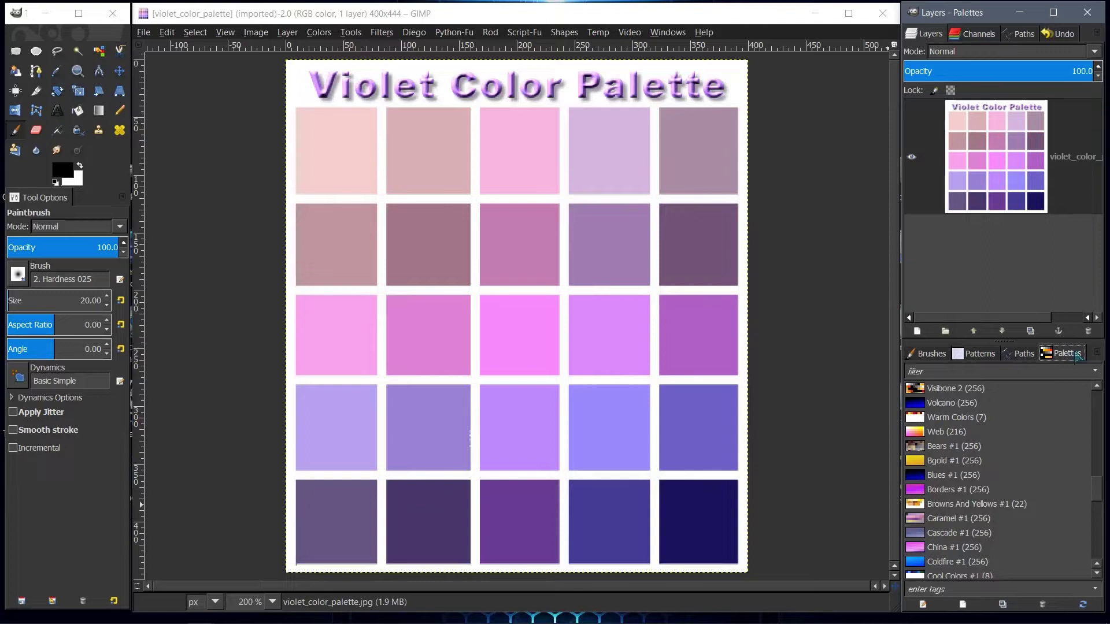
# Set the dock's tab style to Icon & Text
pyautogui.click(1099, 354)
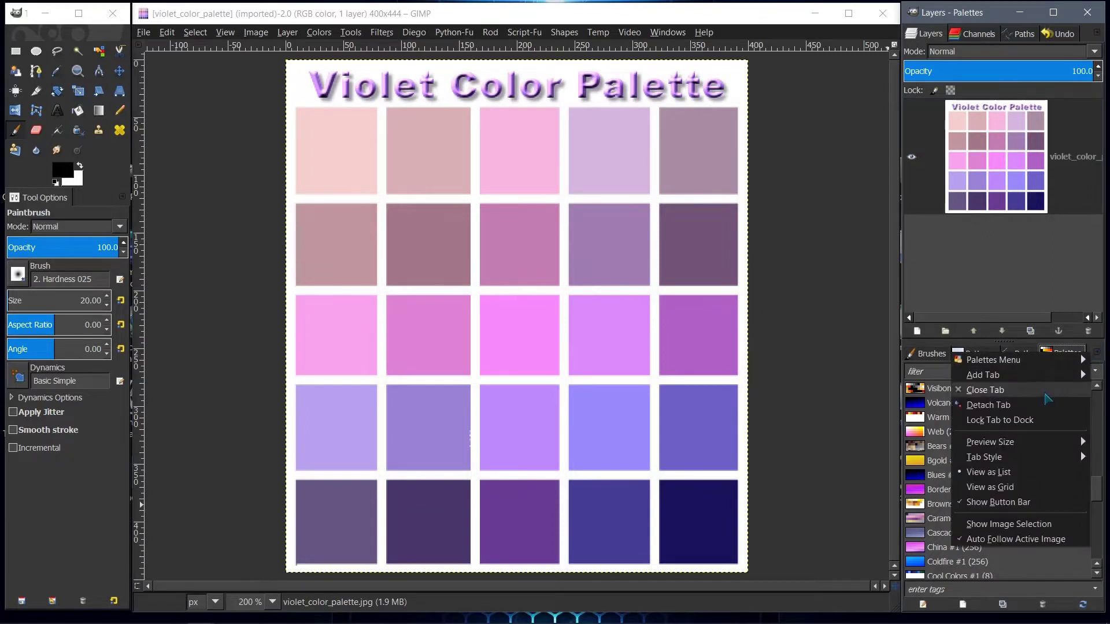
pyautogui.moveTo(1020, 465)
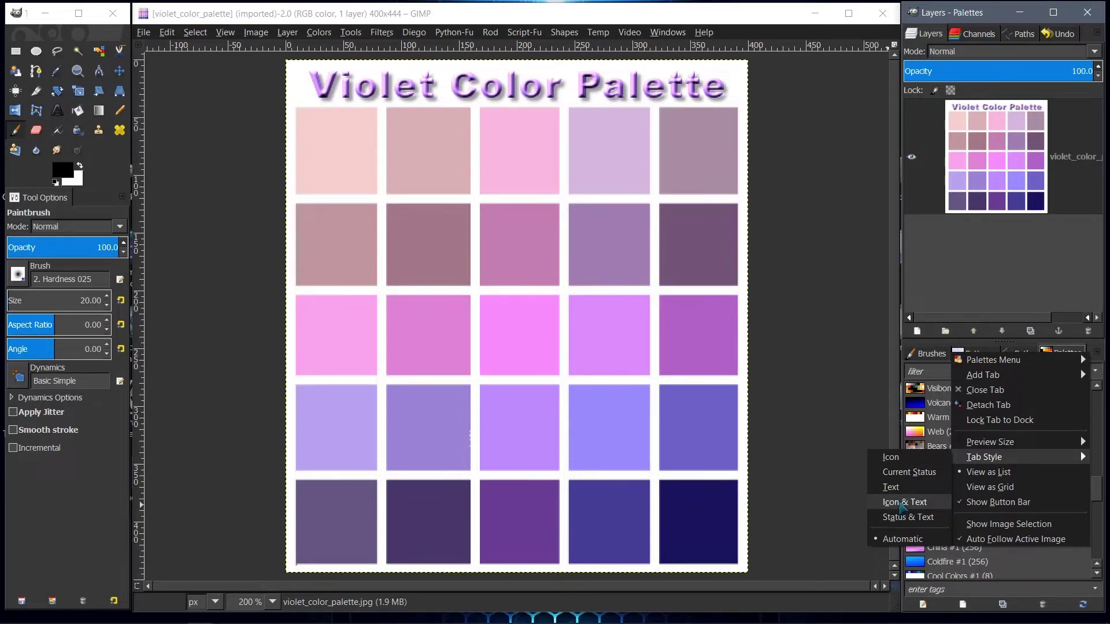
pyautogui.click(902, 502)
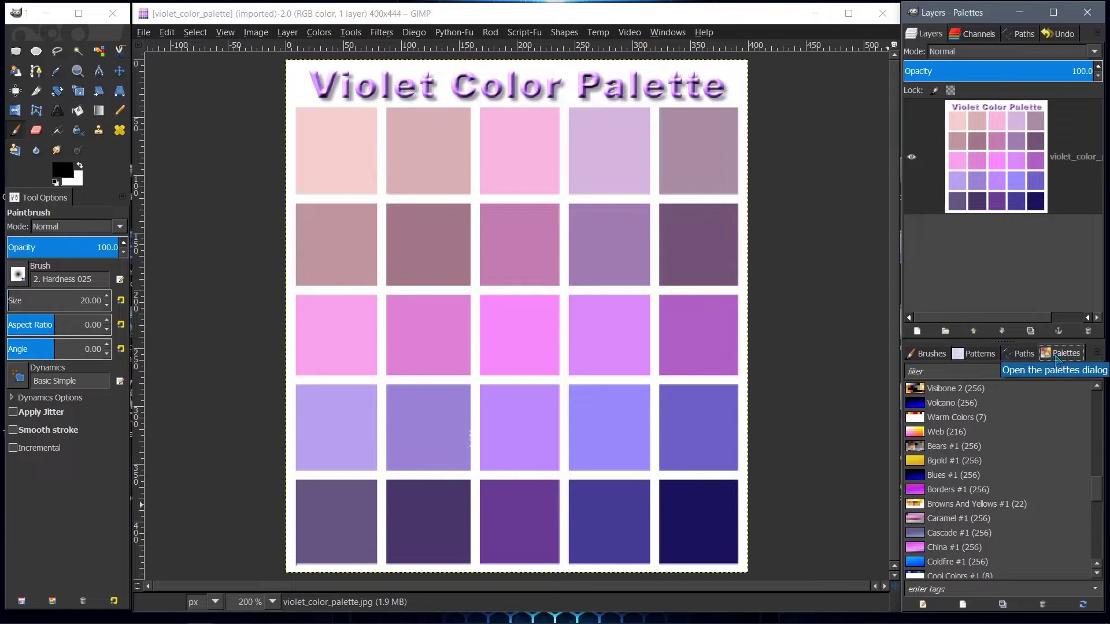
# Set the Palettes list preview size to Enormous
pyautogui.click(1097, 354)
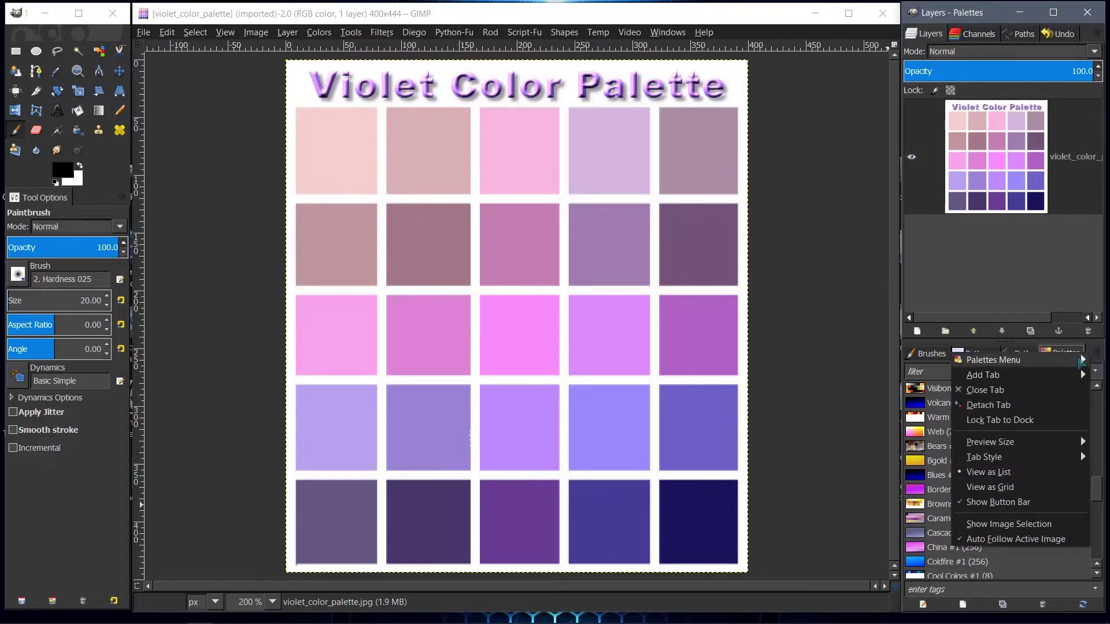
pyautogui.moveTo(1010, 448)
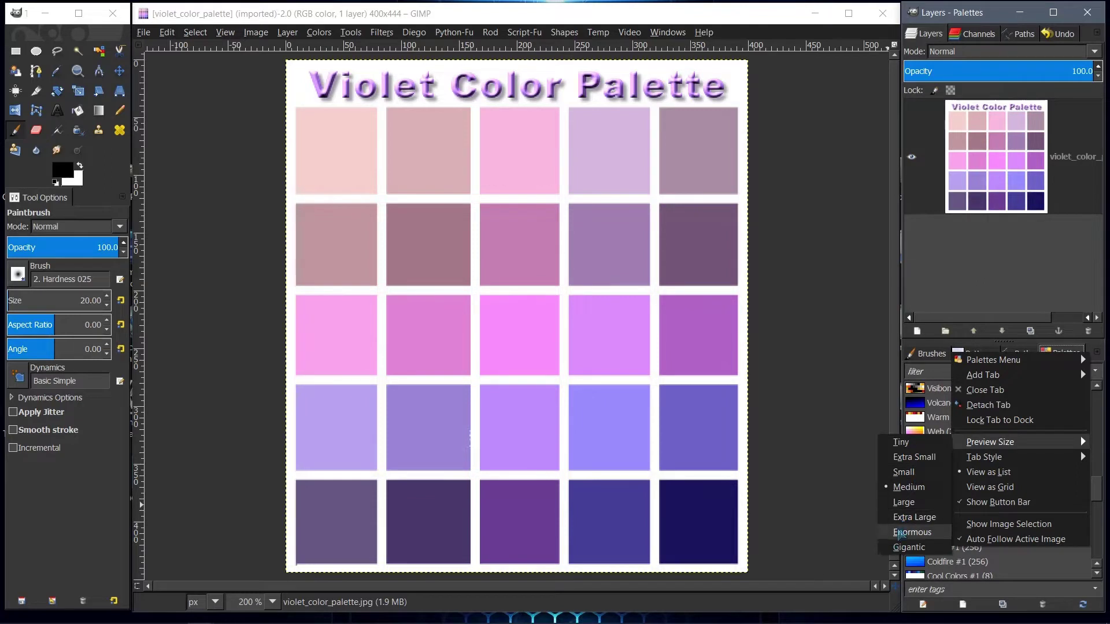
pyautogui.click(897, 533)
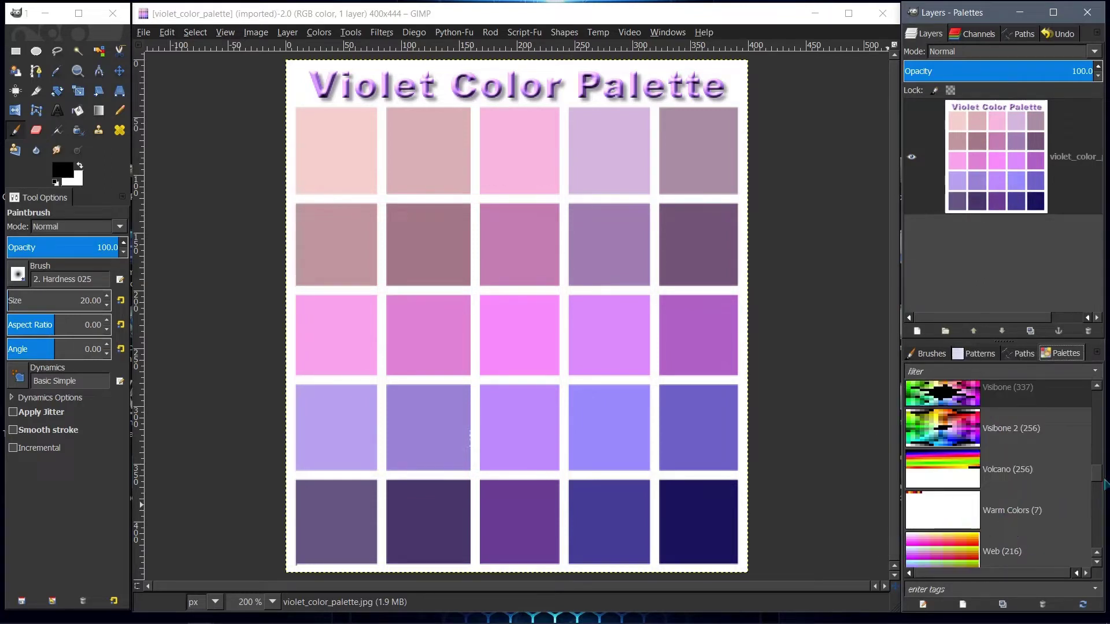
pyautogui.moveTo(1098, 474); pyautogui.dragTo(1100, 398)
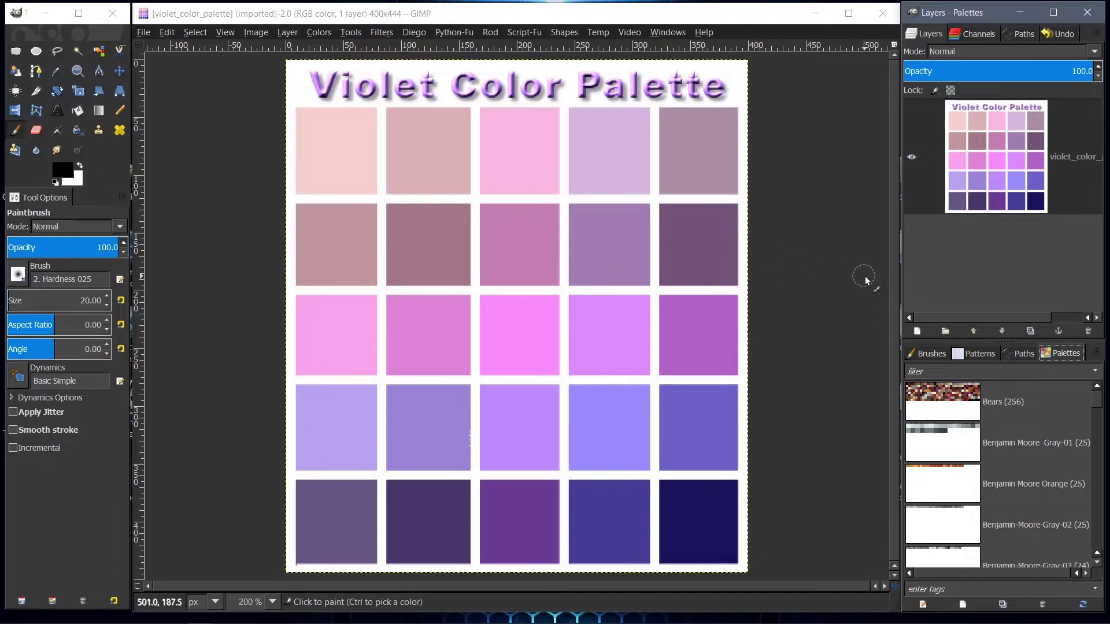
pyautogui.click(895, 283)
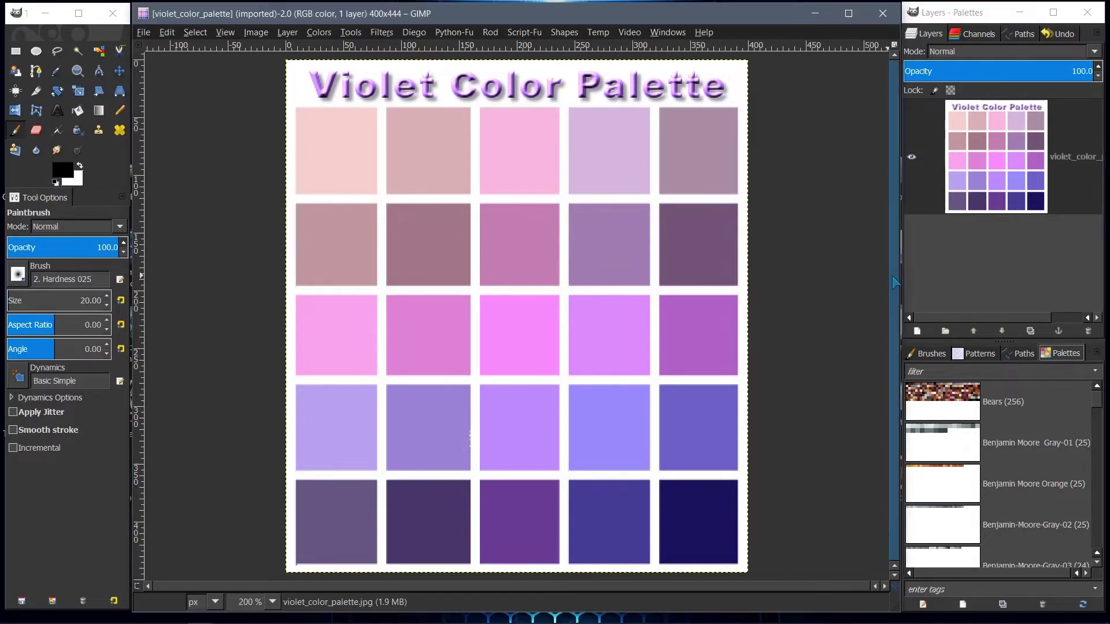
pyautogui.click(670, 33)
pyautogui.moveTo(704, 33)
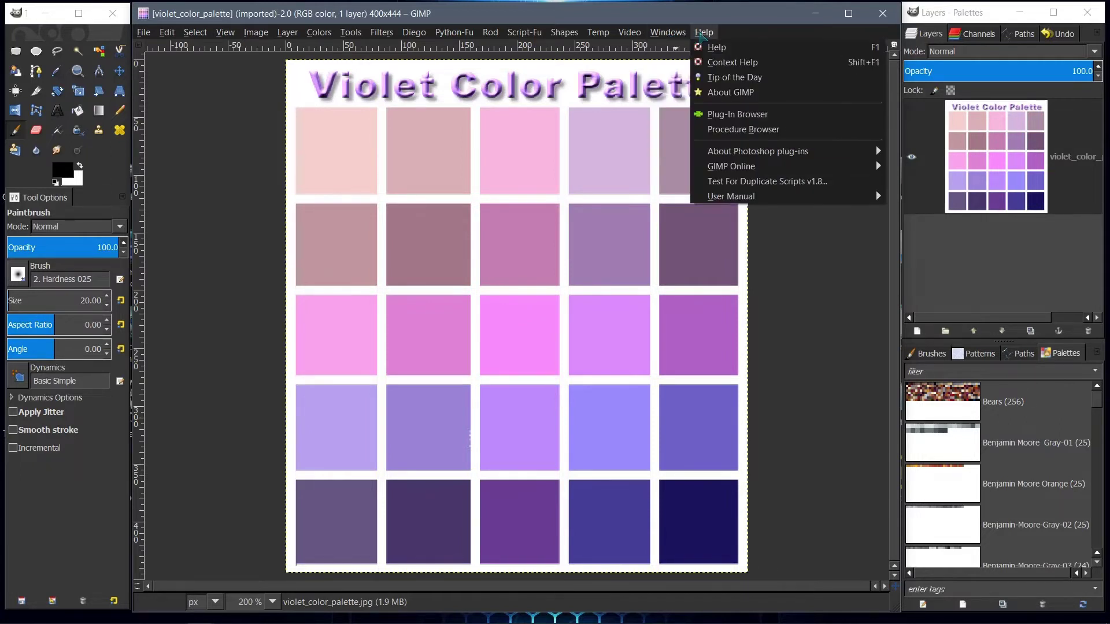
pyautogui.click(745, 91)
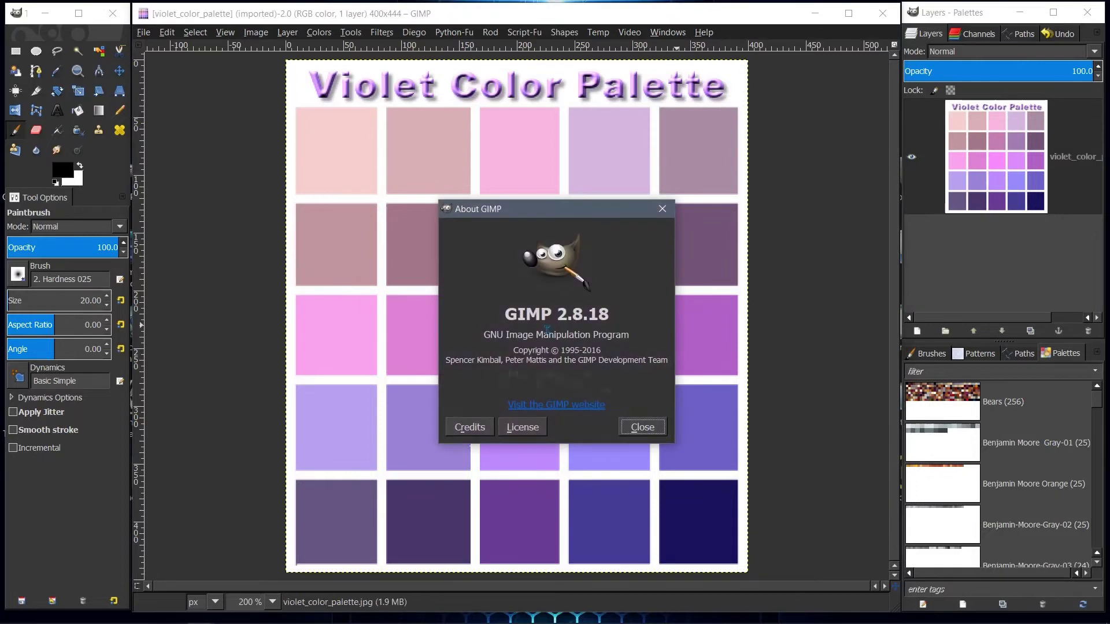
pyautogui.click(663, 210)
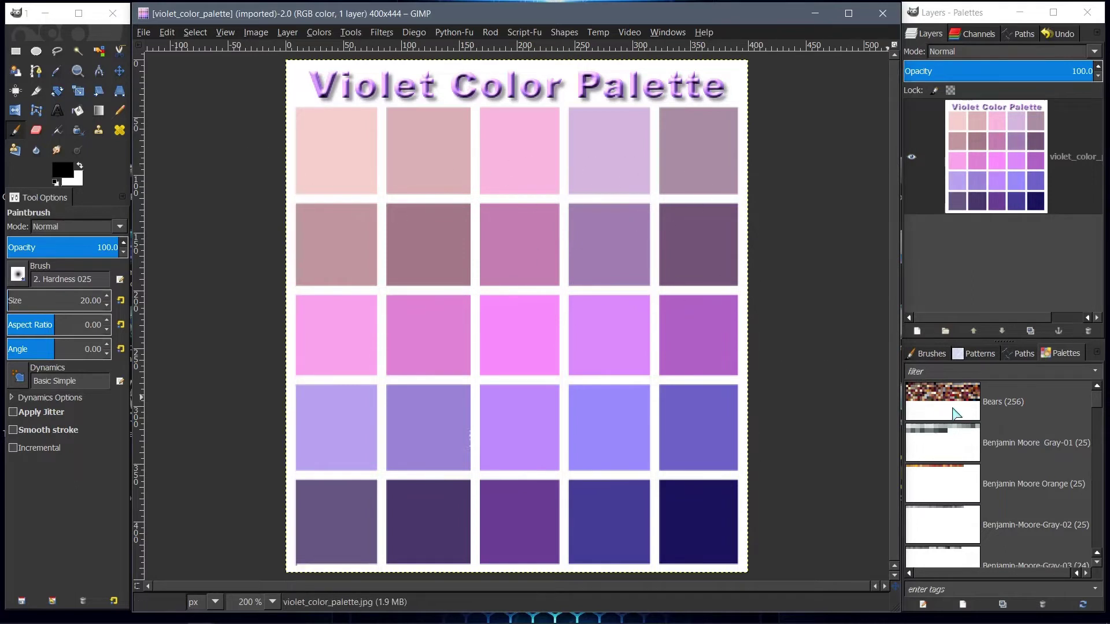
# Create a new empty palette and enlarge its Palette Editor window
pyautogui.click(1097, 354)
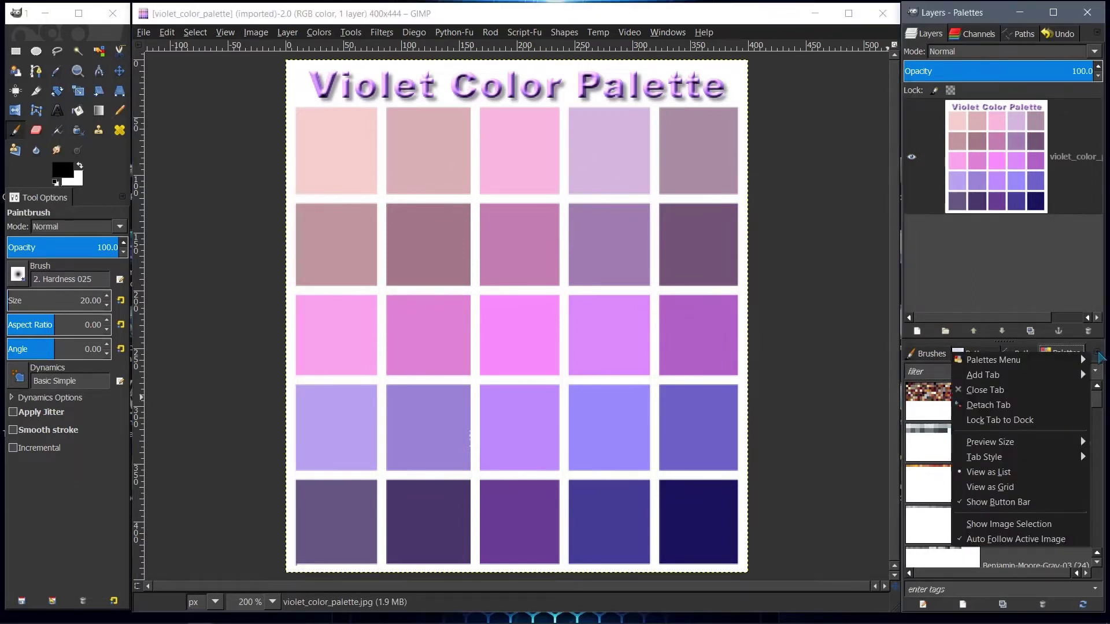
pyautogui.moveTo(1026, 363)
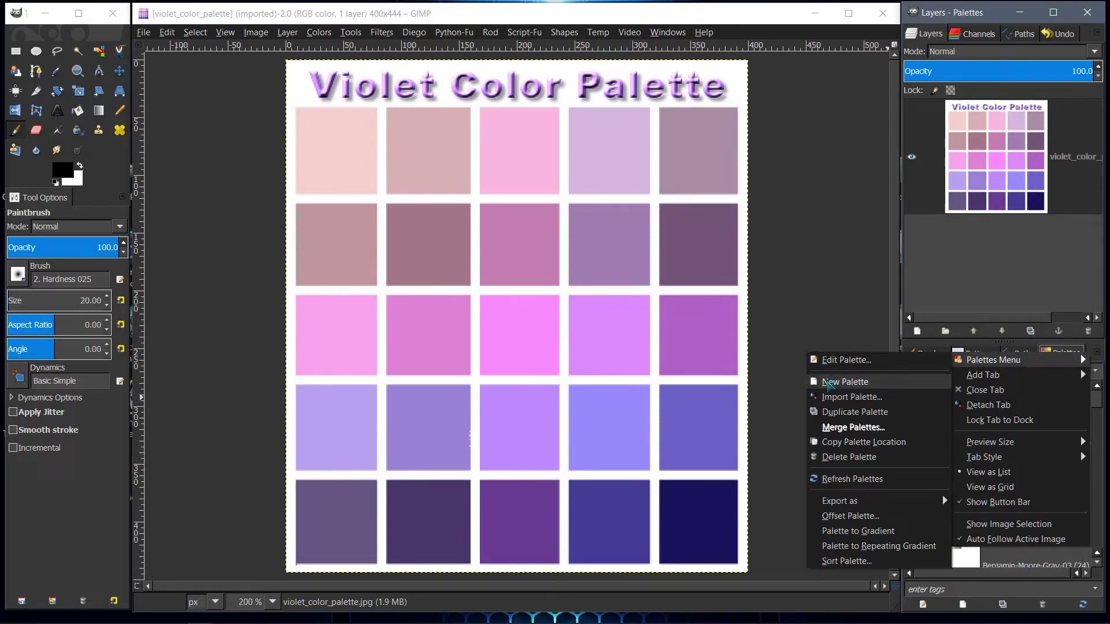
pyautogui.click(844, 382)
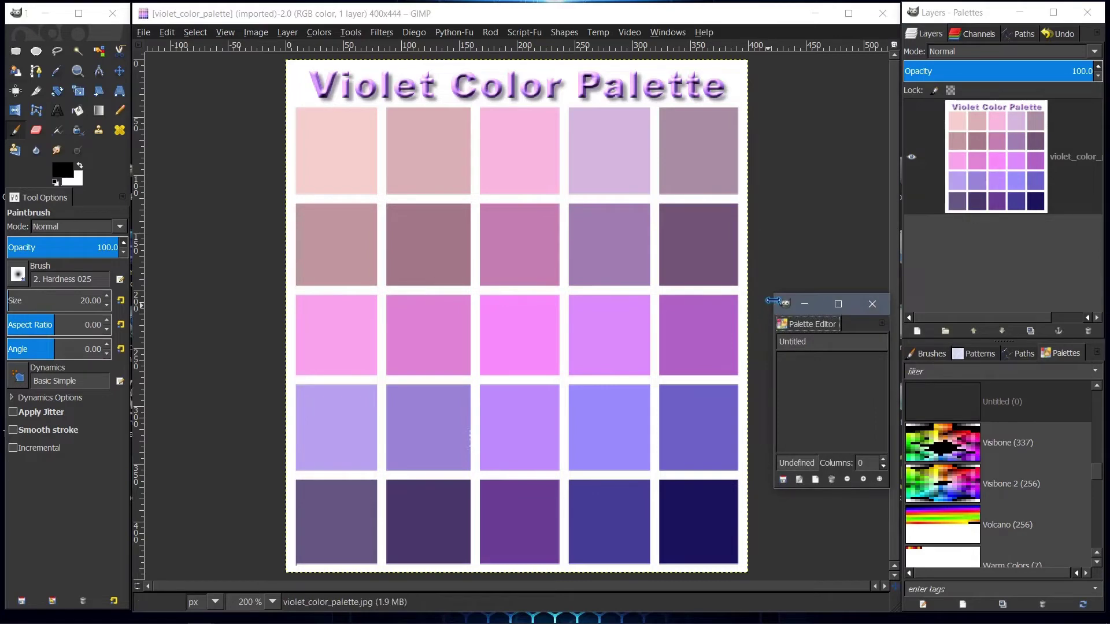
pyautogui.moveTo(772, 296); pyautogui.dragTo(948, 270)
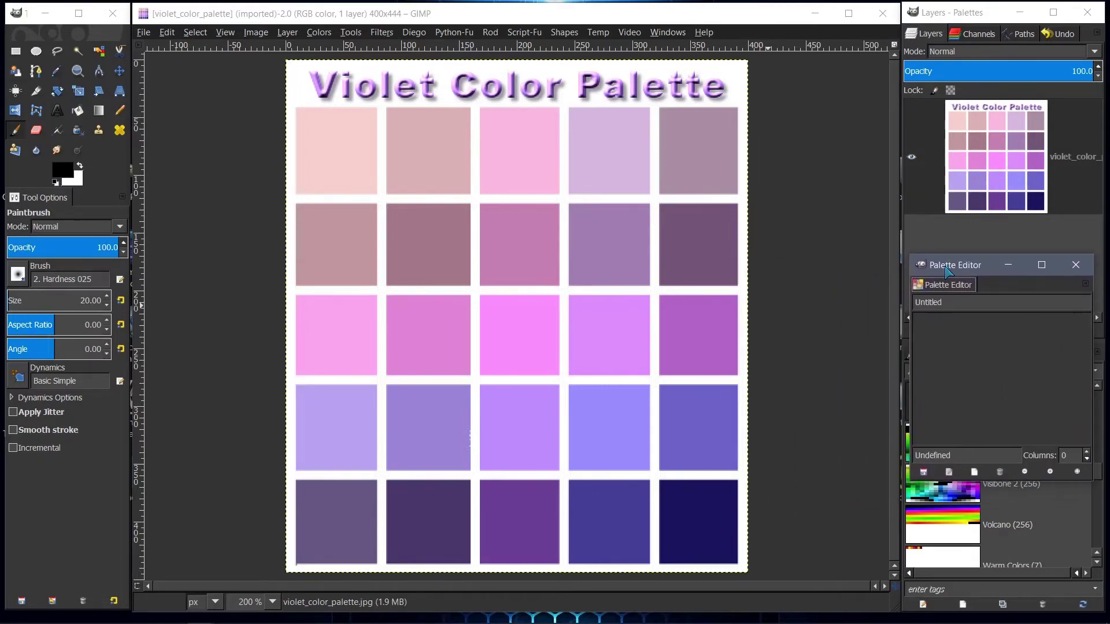
# Rename the palette from Untitled to Violet and move the editor over the dock
pyautogui.click(943, 301)
pyautogui.doubleClick(946, 302)
pyautogui.write('Violet')
pyautogui.moveTo(960, 265); pyautogui.dragTo(730, 263)
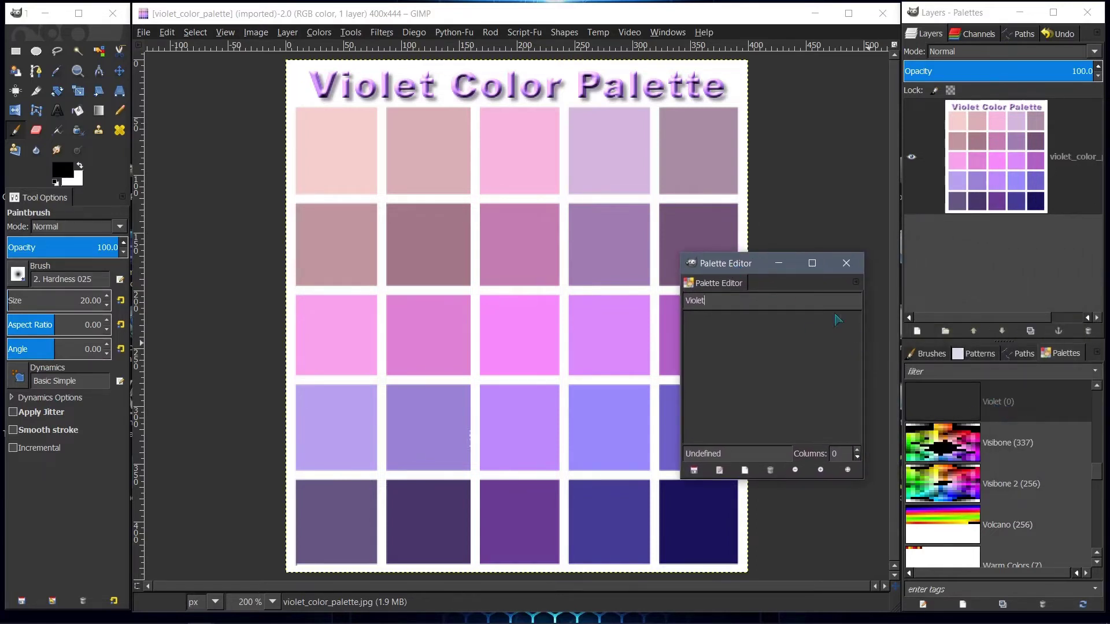
pyautogui.moveTo(749, 268); pyautogui.dragTo(977, 263)
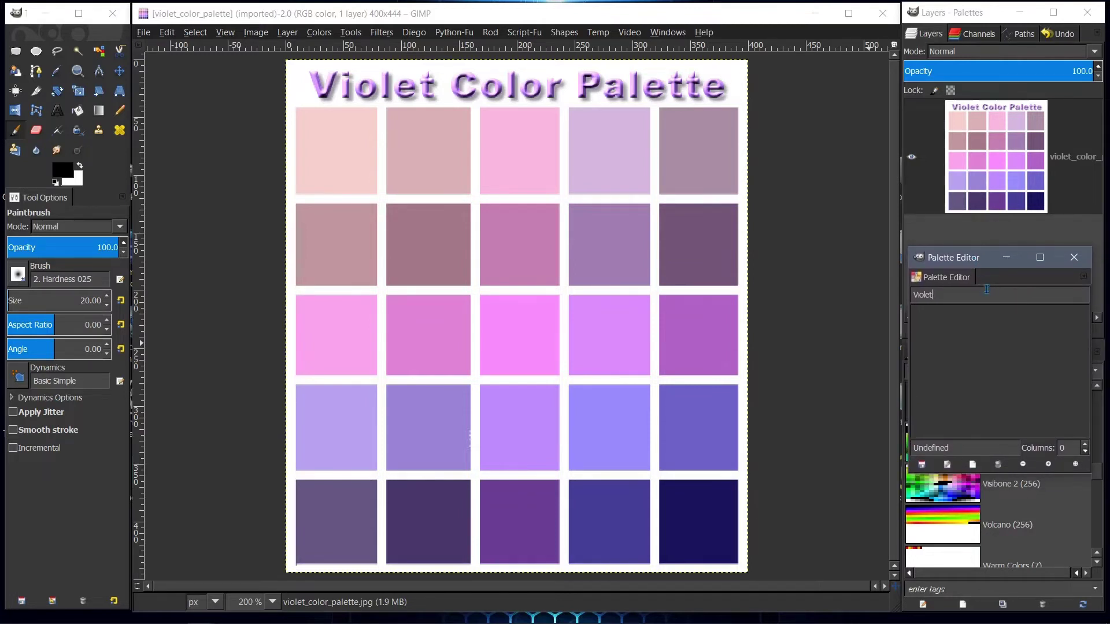
# Test the Color Picker in Set foreground color mode on five squares, then switch to Add to palette
pyautogui.click(56, 72)
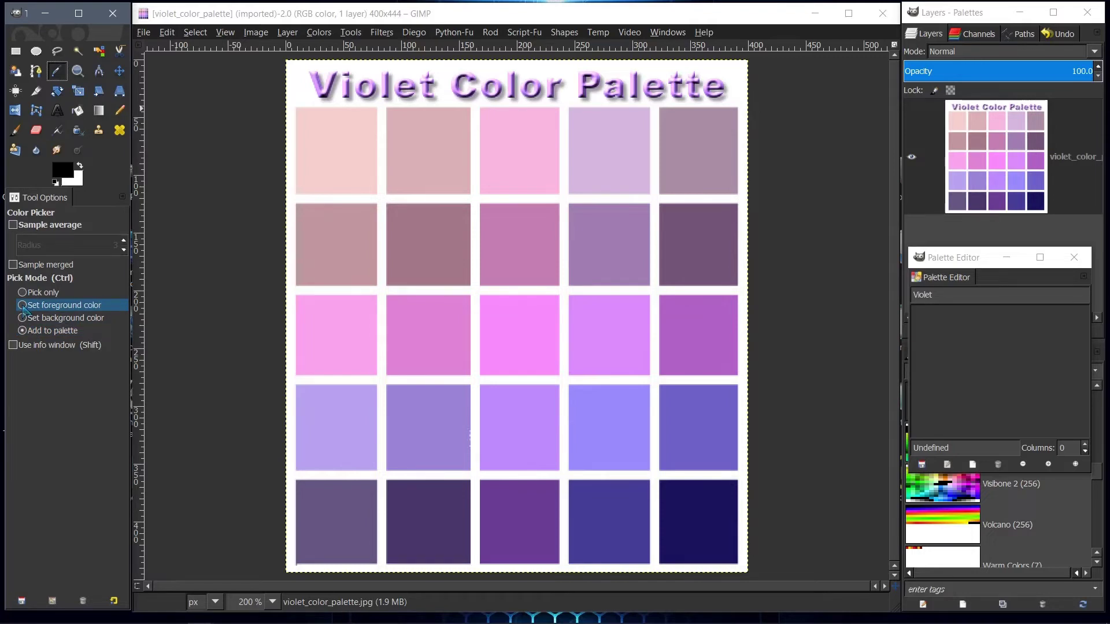
pyautogui.click(24, 309)
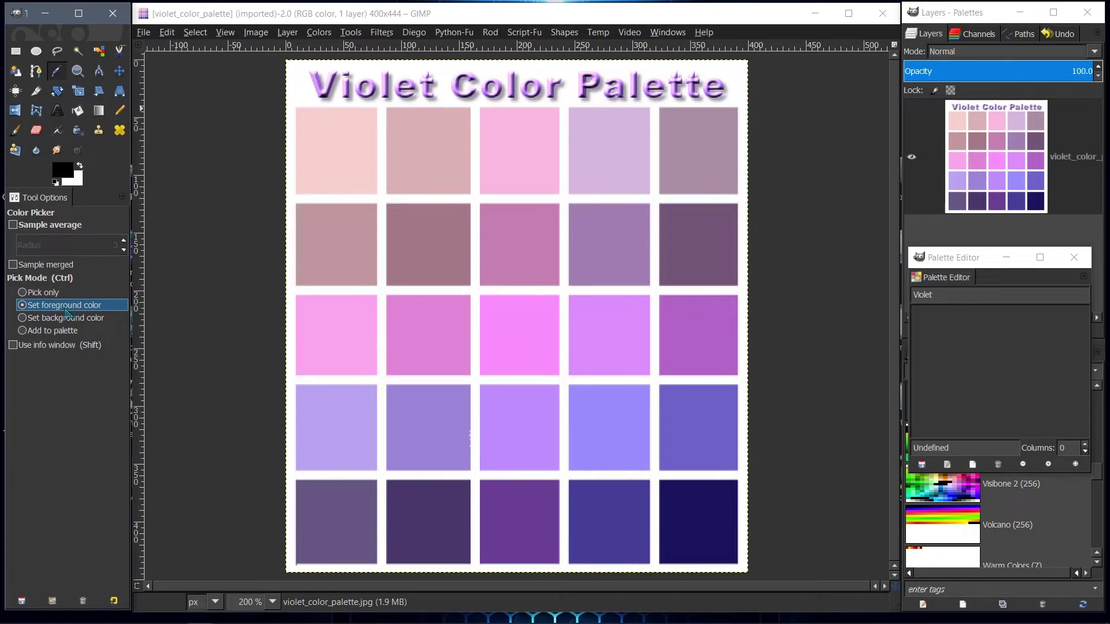
pyautogui.click(329, 153)
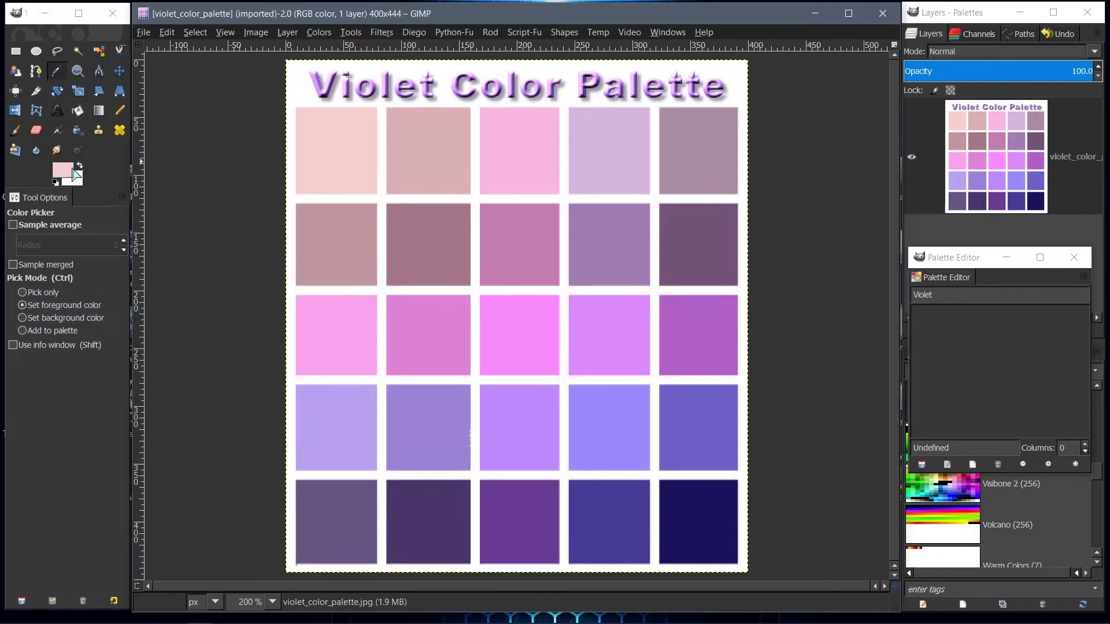
pyautogui.click(416, 155)
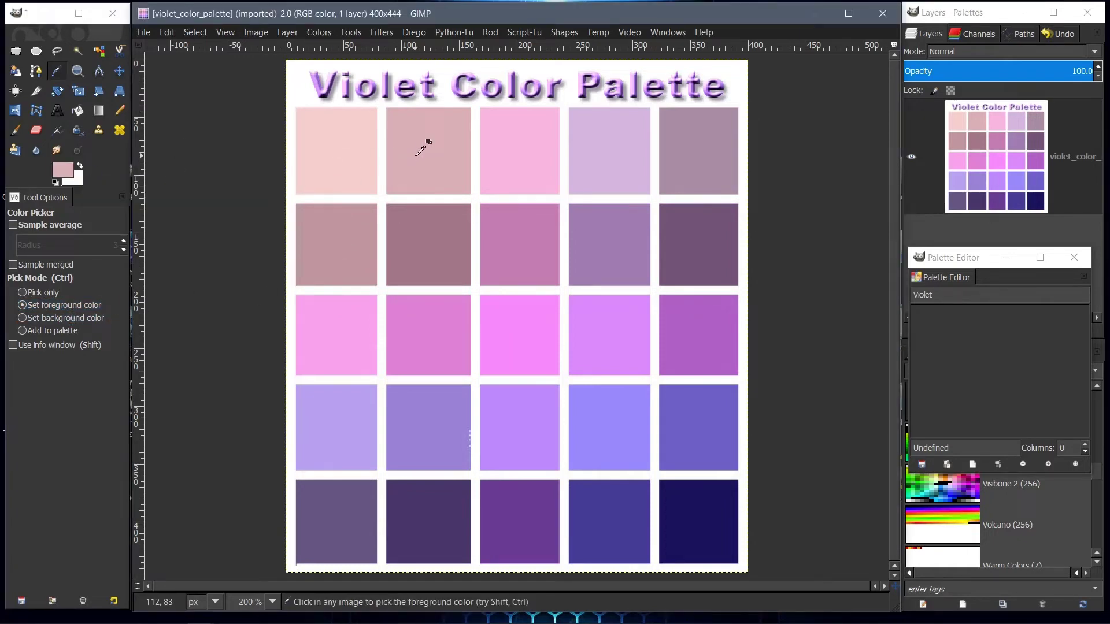
pyautogui.click(337, 223)
pyautogui.click(419, 243)
pyautogui.click(411, 328)
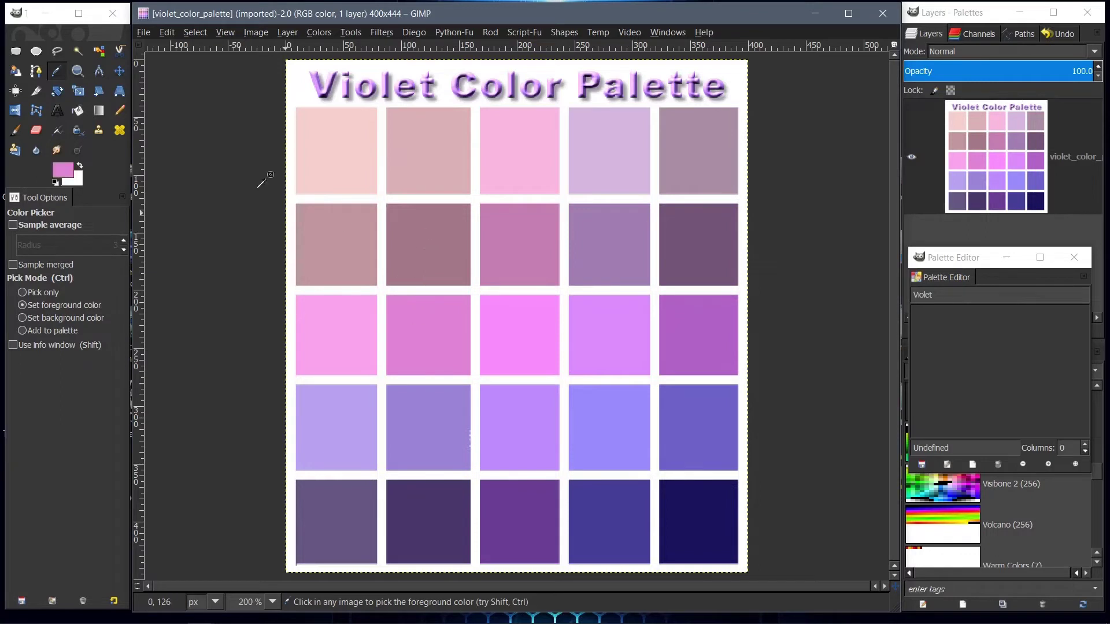
pyautogui.click(23, 334)
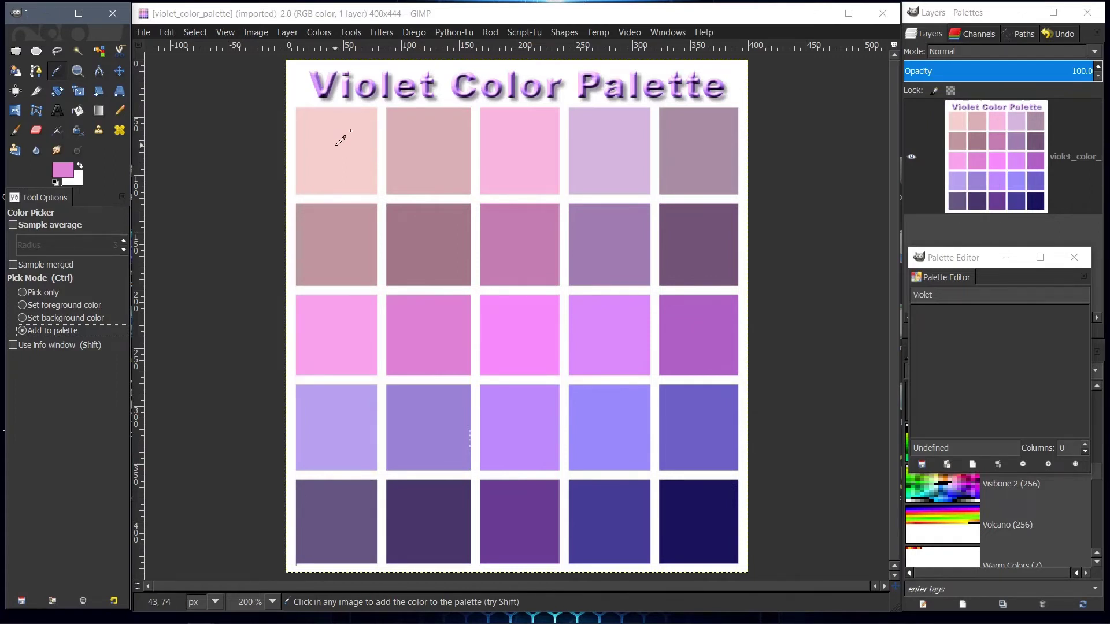
# Add the five squares of rows 1 and 2 to the Violet palette
pyautogui.click(337, 145)
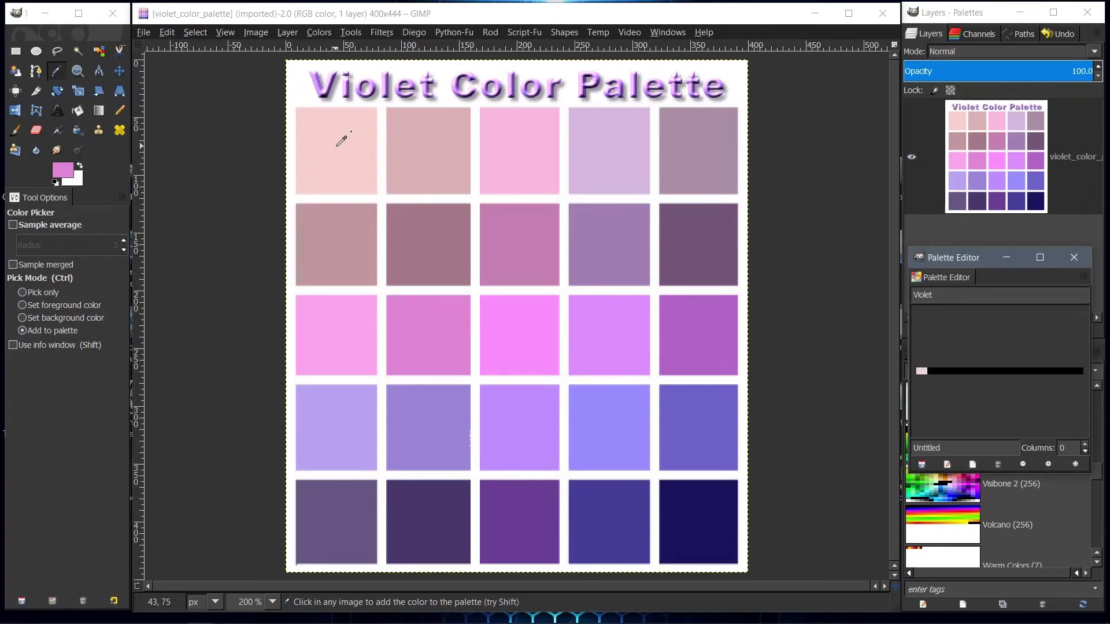
pyautogui.click(430, 145)
pyautogui.click(519, 145)
pyautogui.click(607, 148)
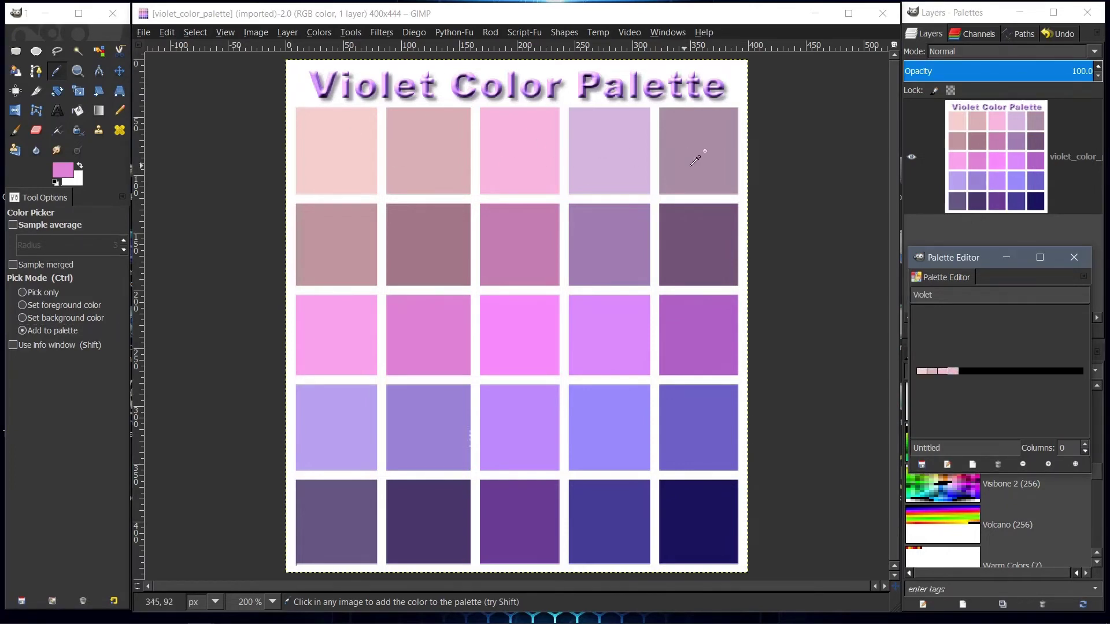
pyautogui.click(697, 155)
pyautogui.click(341, 230)
pyautogui.click(428, 237)
pyautogui.click(511, 251)
pyautogui.click(610, 247)
pyautogui.click(699, 237)
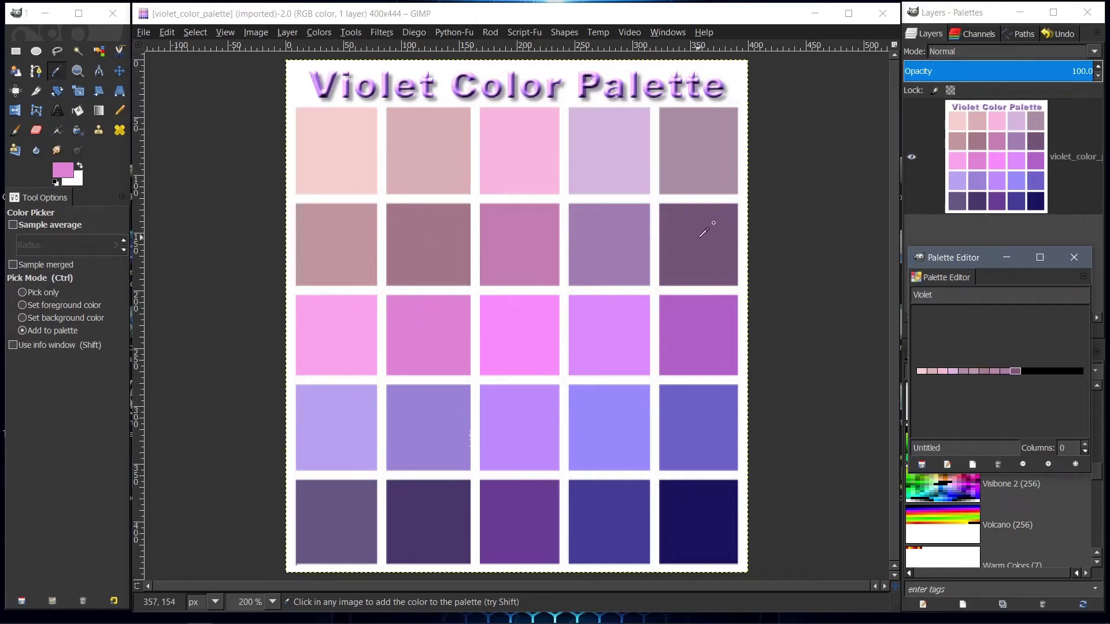
# Add the five row-3 squares, including the bright pink middle one, to Violet
pyautogui.click(336, 331)
pyautogui.click(441, 320)
pyautogui.click(537, 330)
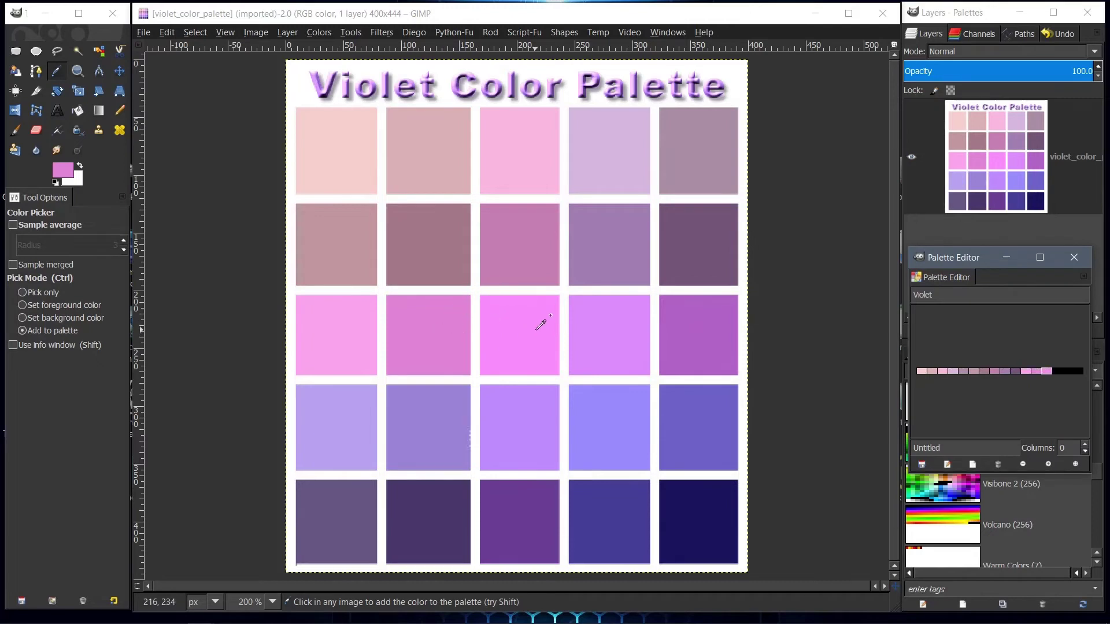
pyautogui.click(605, 324)
pyautogui.click(701, 329)
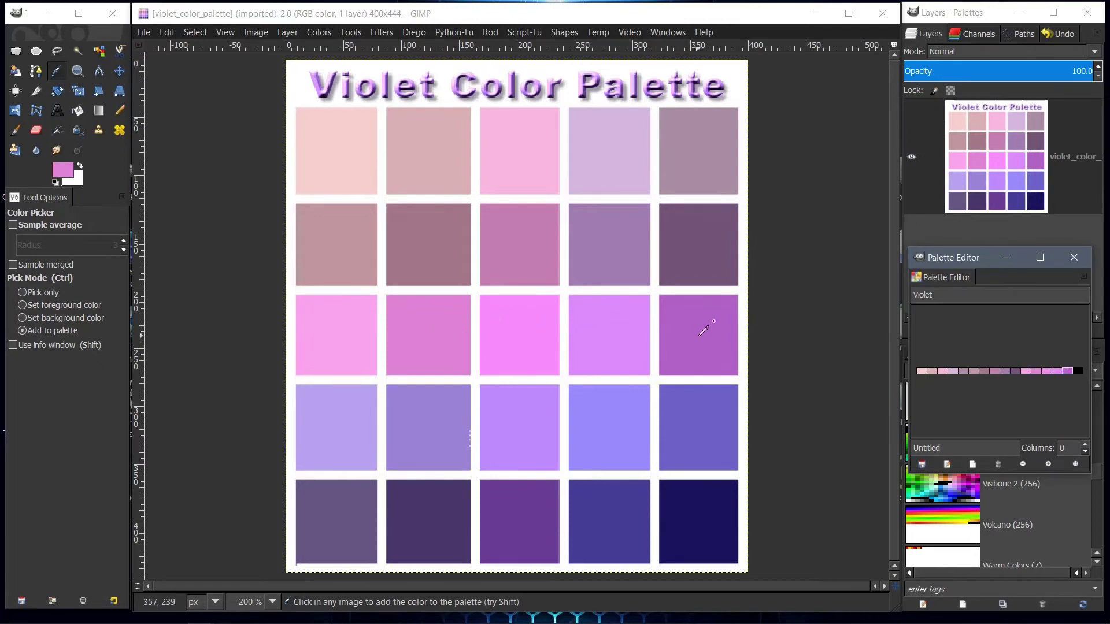
# Add rows 4 and 5, from the lavender squares to the dark navy last square
pyautogui.click(347, 416)
pyautogui.click(439, 414)
pyautogui.click(526, 422)
pyautogui.click(602, 426)
pyautogui.click(692, 420)
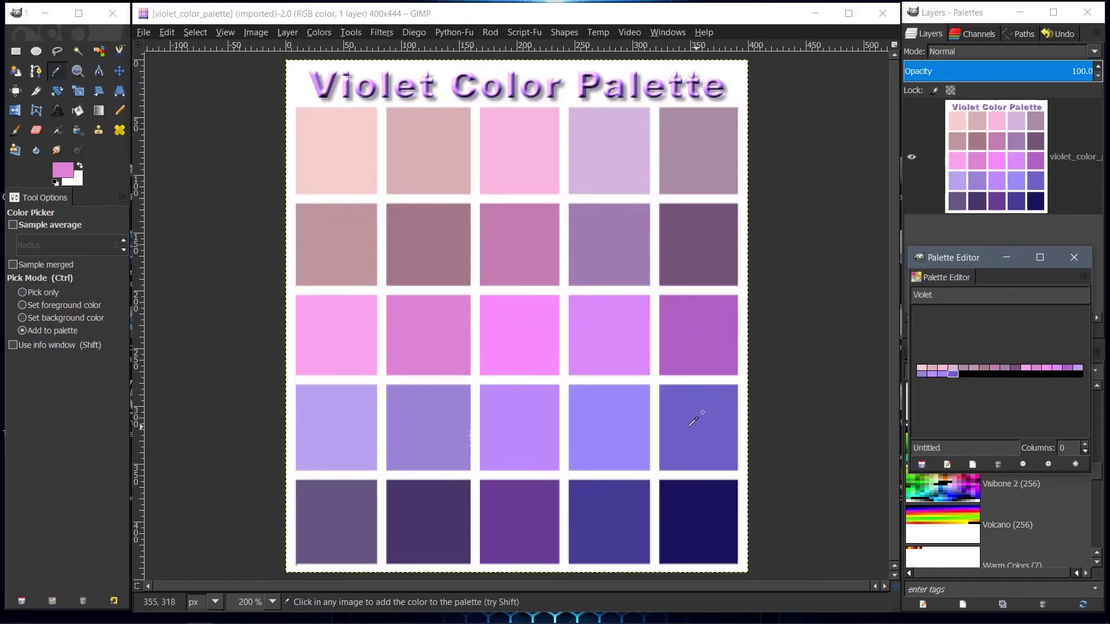
pyautogui.click(338, 510)
pyautogui.click(441, 513)
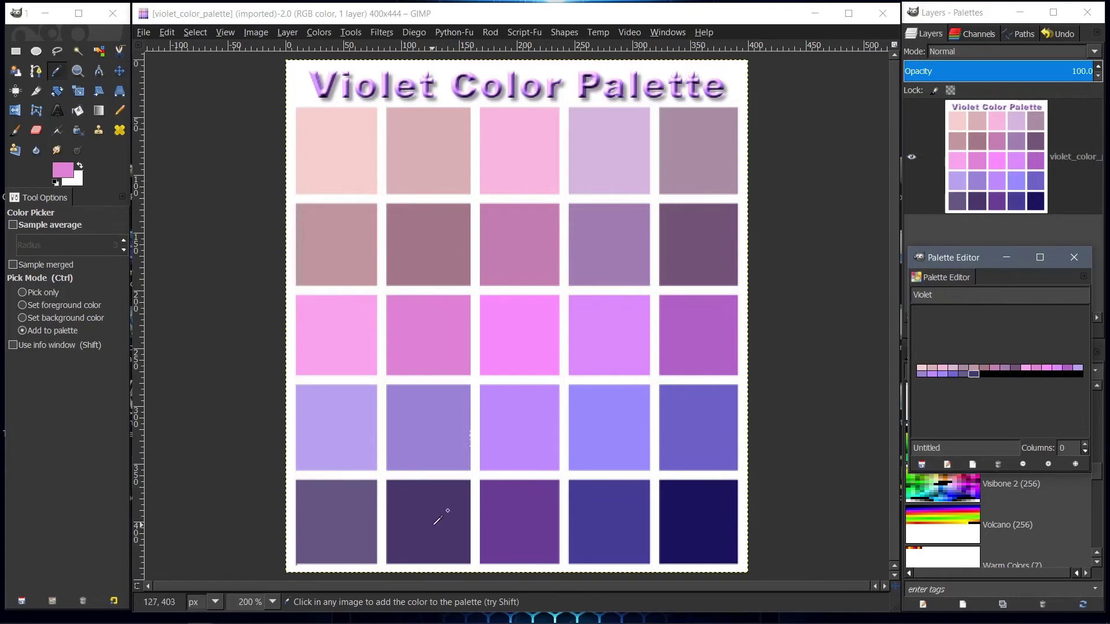
pyautogui.click(524, 513)
pyautogui.click(611, 515)
pyautogui.click(706, 510)
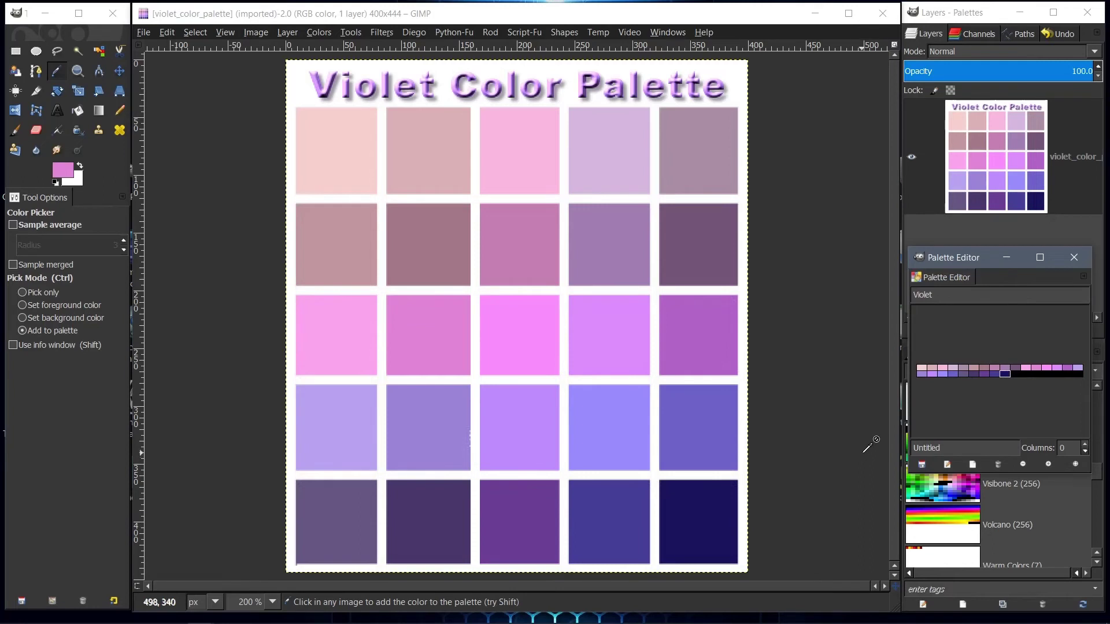
# Move the Palette Editor left, set foreground to the dark navy Violet entry, and select its name
pyautogui.moveTo(959, 265); pyautogui.dragTo(702, 253)
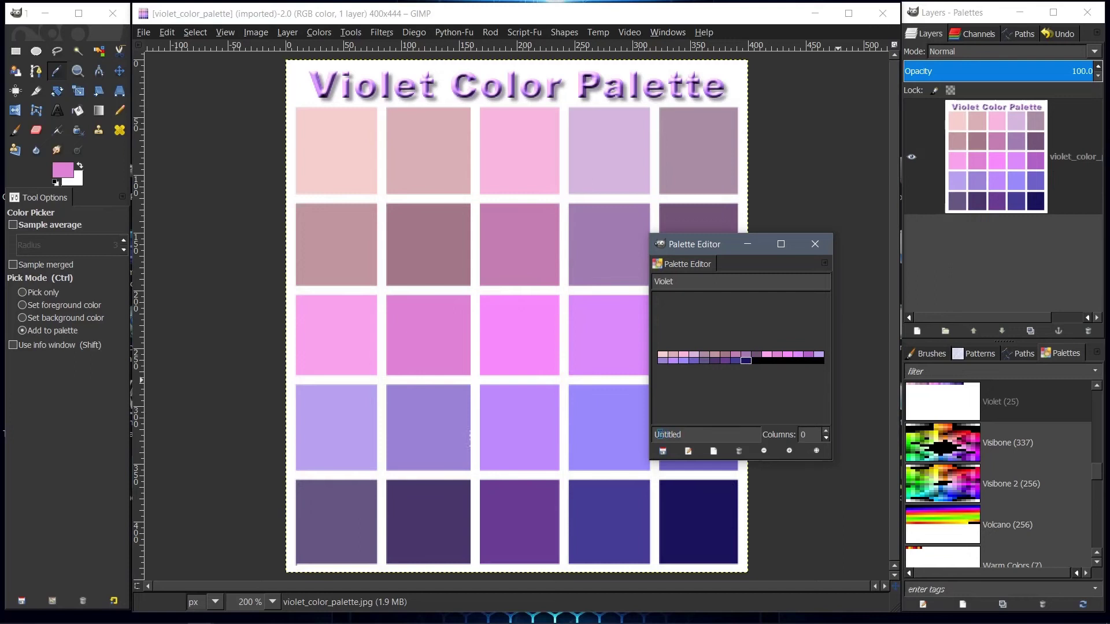
pyautogui.click(747, 361)
pyautogui.click(736, 361)
pyautogui.click(745, 361)
pyautogui.moveTo(686, 432); pyautogui.dragTo(656, 433)
# Step through the purple Violet entries to make the light lavender the foreground colour
pyautogui.click(736, 362)
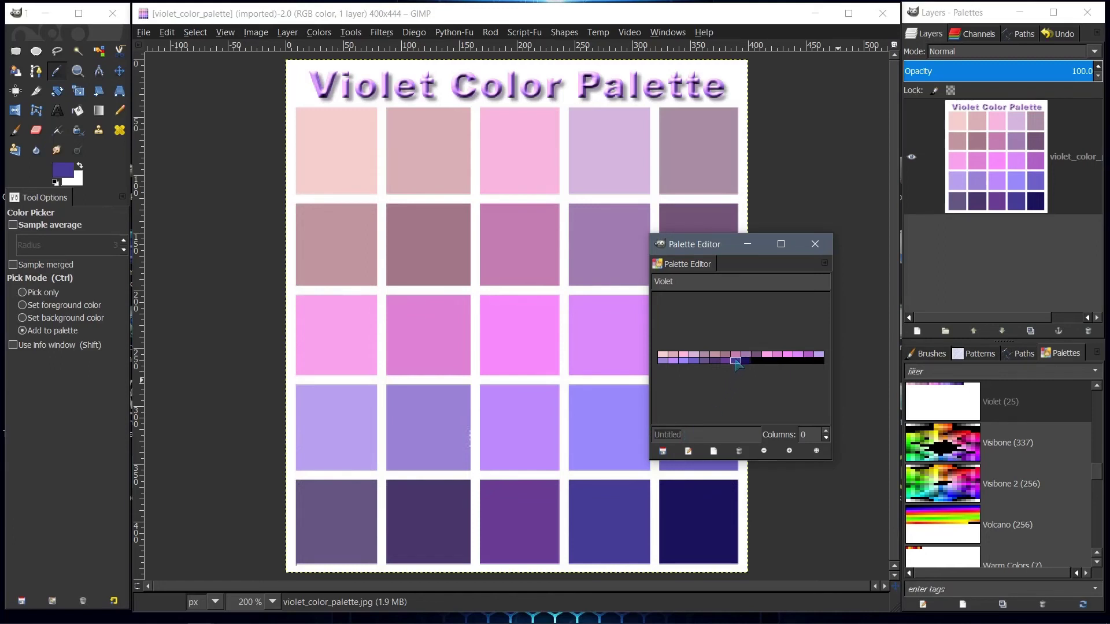
pyautogui.click(726, 362)
pyautogui.click(716, 362)
pyautogui.click(705, 362)
pyautogui.click(694, 361)
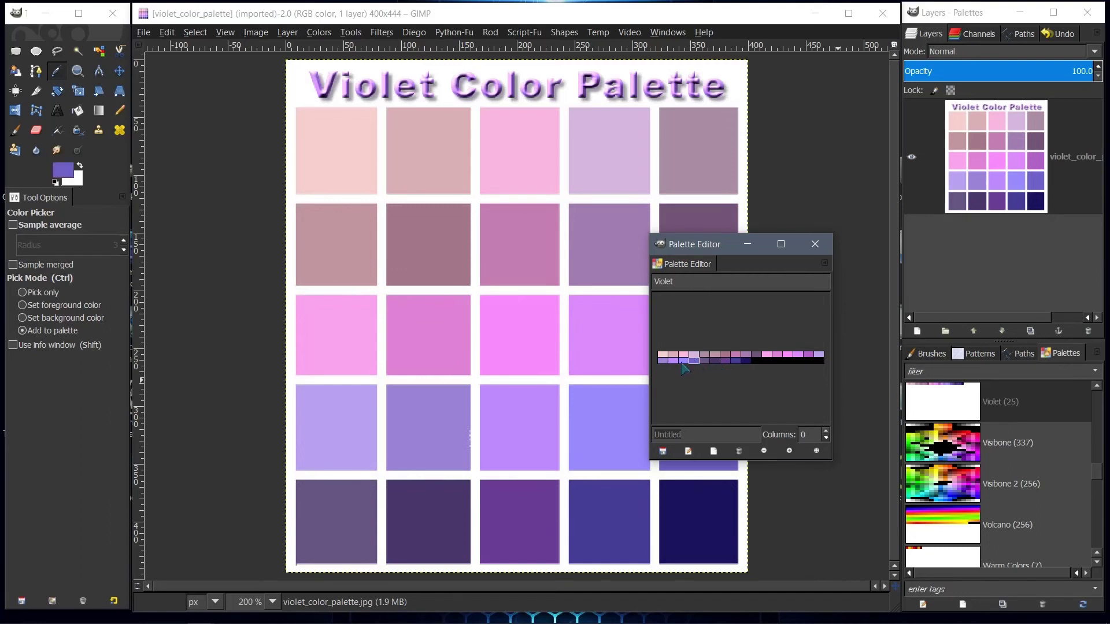
pyautogui.click(683, 362)
# Try the light-pink and dusty pink entries, return to light lavender, and nudge the editor up
pyautogui.click(663, 357)
pyautogui.click(664, 362)
pyautogui.click(674, 362)
pyautogui.click(674, 356)
pyautogui.click(683, 355)
pyautogui.click(683, 361)
pyautogui.moveTo(715, 247); pyautogui.dragTo(718, 243)
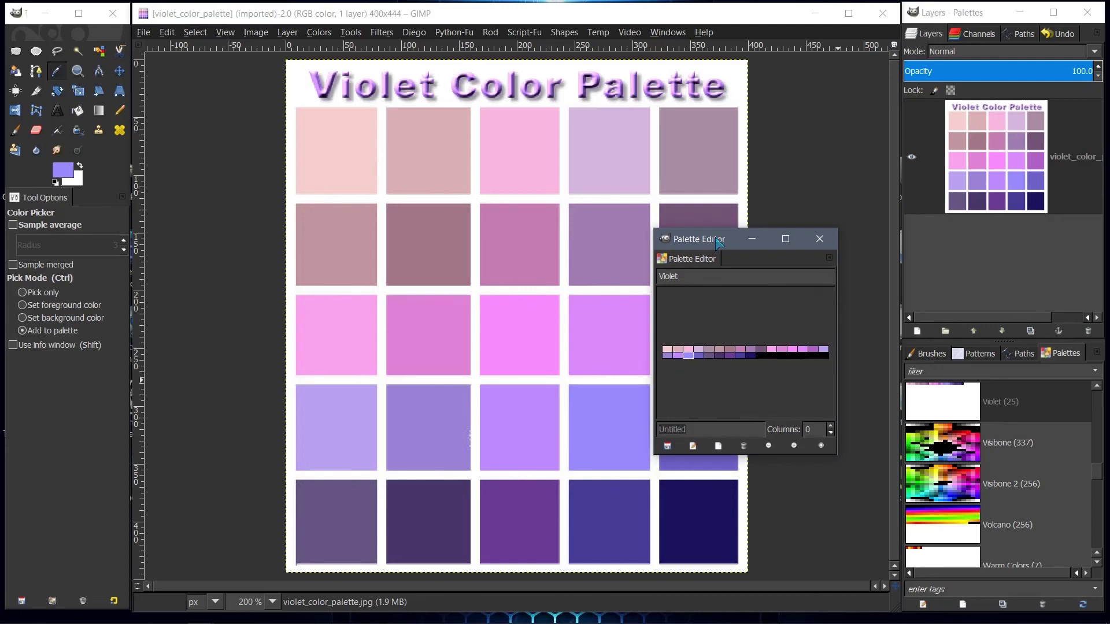
pyautogui.moveTo(715, 240)
pyautogui.mouseDown()
pyautogui.moveTo(739, 237)
pyautogui.moveTo(714, 238)
pyautogui.mouseUp()
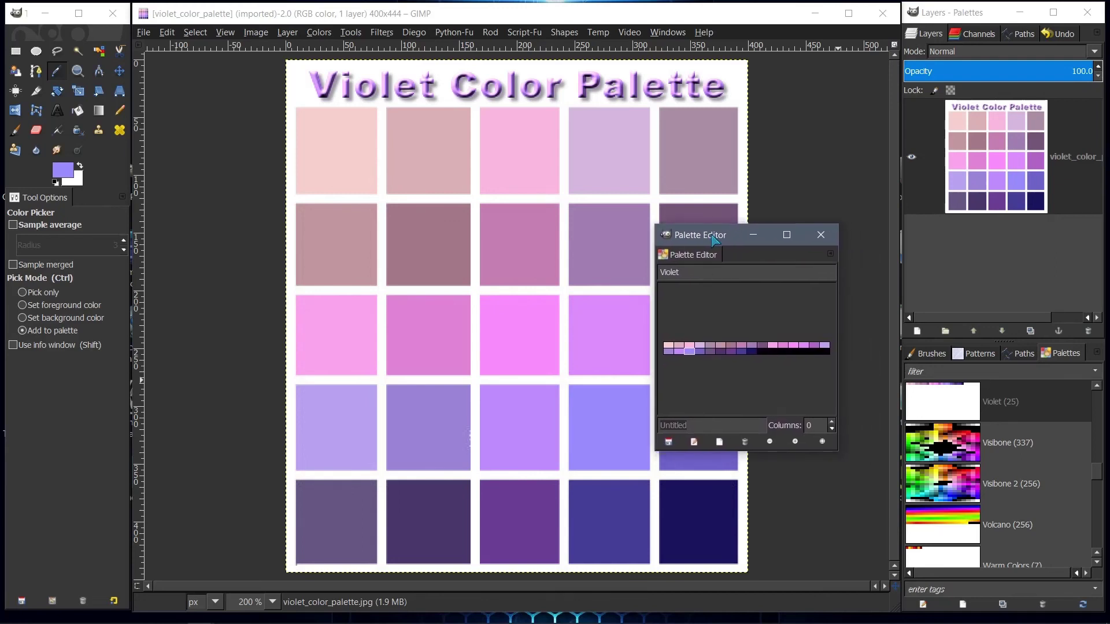